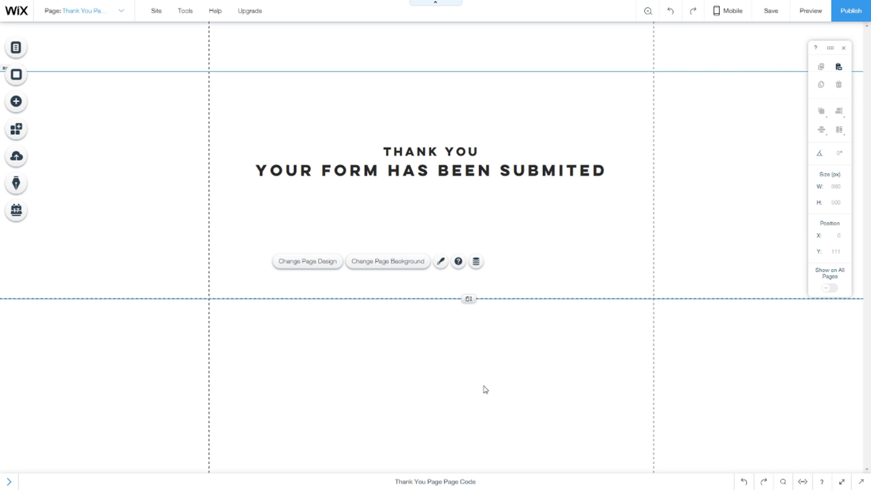
# - Try selecting both heading text boxes together, then reselect the page section
pyautogui.moveTo(658, 262); pyautogui.dragTo(227, 96)
pyautogui.click(250, 237)
pyautogui.moveTo(245, 236); pyautogui.dragTo(633, 119)
pyautogui.click(408, 204)
pyautogui.moveTo(227, 112); pyautogui.dragTo(649, 209)
pyautogui.click(584, 284)
# - Paste the 22-line wix-data insert script into the Thank You page code
pyautogui.click(388, 483)
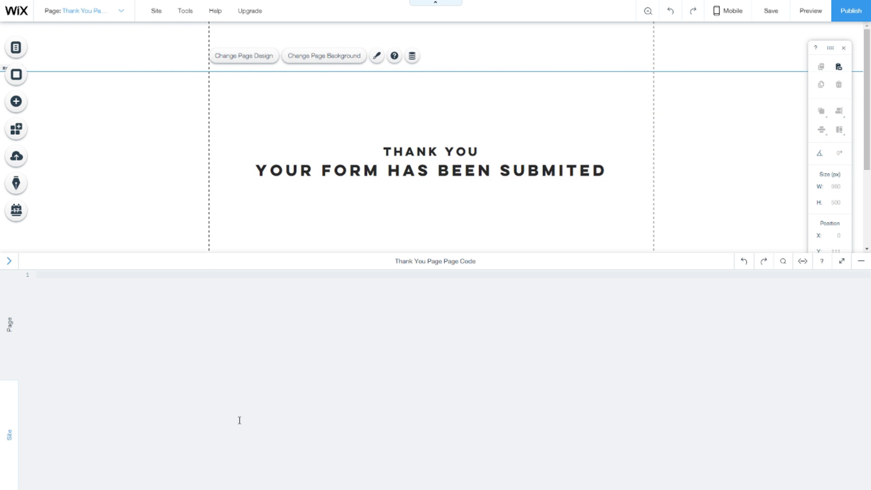
pyautogui.write('import wixData from \'wix-data\'; import wixLocation from \'wix-location\';  $w.onReady(function () {      let path = wixLocation.path;     let query = wixLocation.query;      let collectionName = \'Default\';     if ("collection" in query) {         collectionName = query[\'collection\'];     }      if ("data" in query) {         let obj = JSON.parse(atob(query[\'data\']));         console.log(\'Sending 123FormBuilder submitted data to WixCode\');         wixData.insert(collectionName, obj);     }     else {         console.log(\'No submission data received from 123FormBuilder\');     } });')
pyautogui.moveTo(156, 415); pyautogui.dragTo(107, 292)
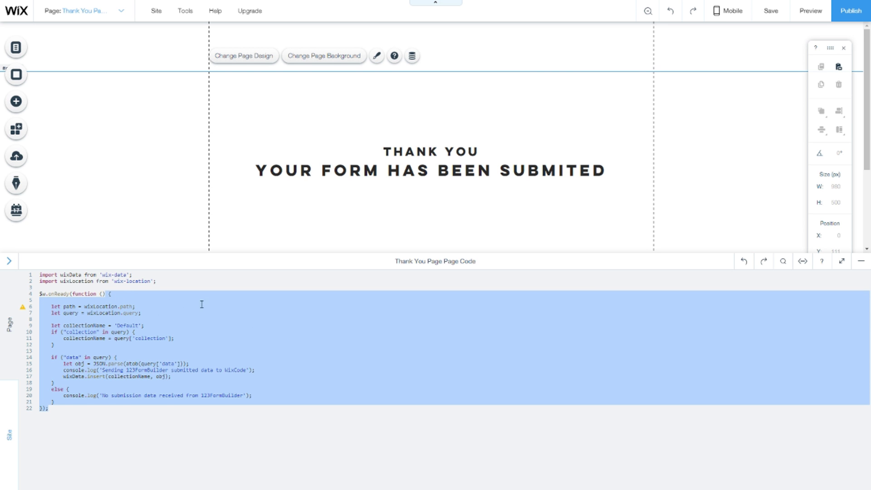
pyautogui.click(156, 321)
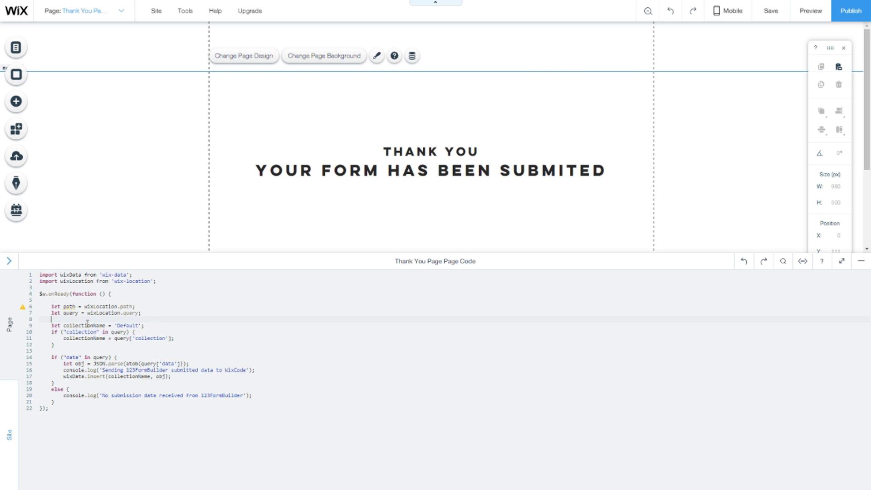
pyautogui.click(240, 257)
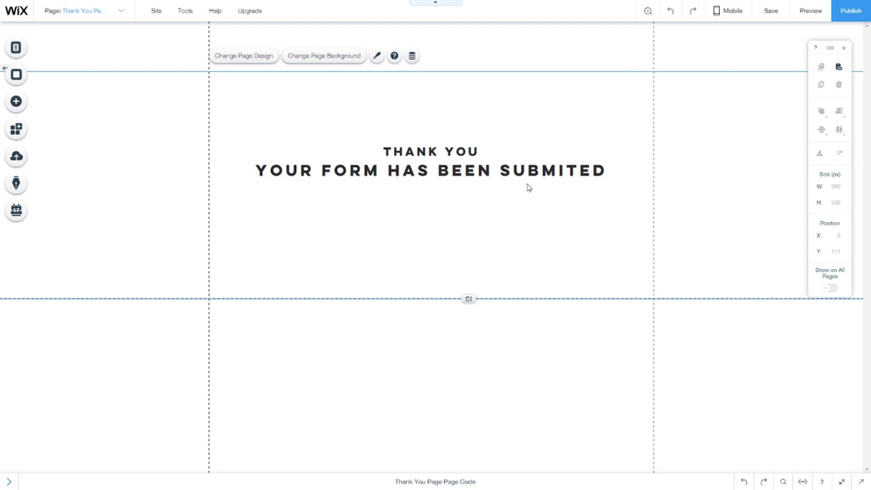
pyautogui.click(450, 482)
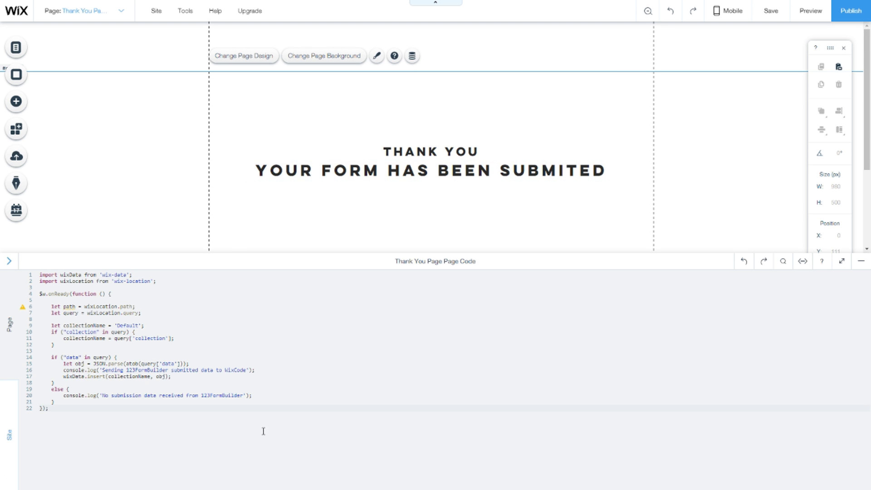
pyautogui.hotkey('ctrl', 'a')
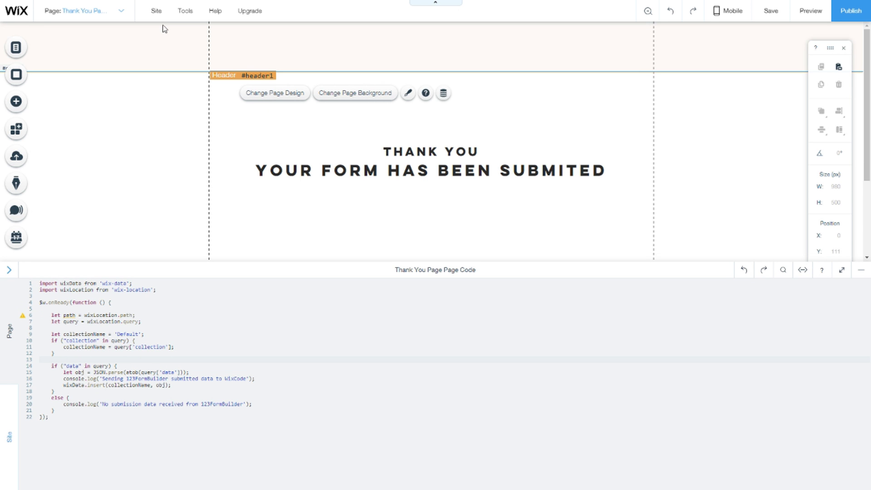
# - Open the Thank You Page's SEO (Google) settings and focus its 'thankyou' URL slug
pyautogui.click(120, 11)
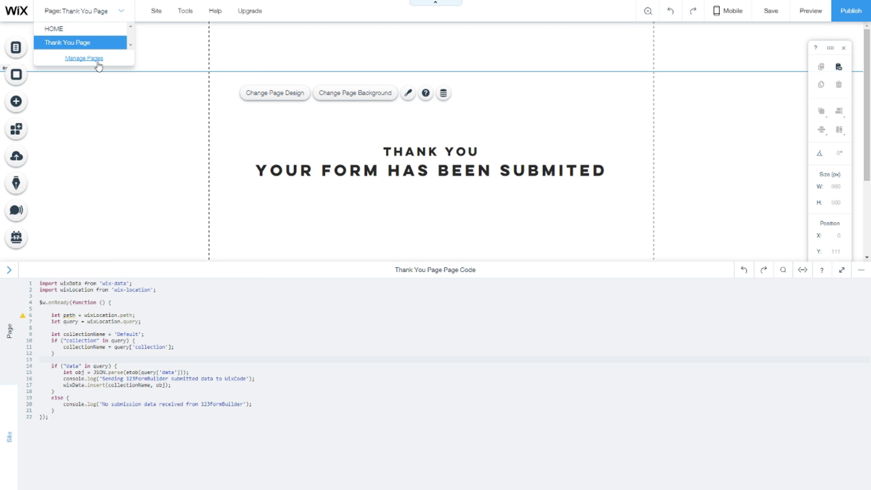
pyautogui.click(98, 63)
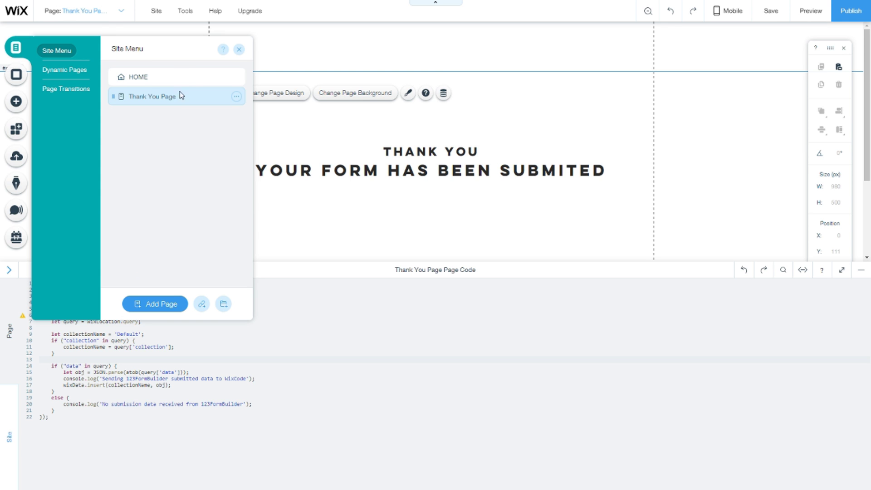
pyautogui.click(236, 96)
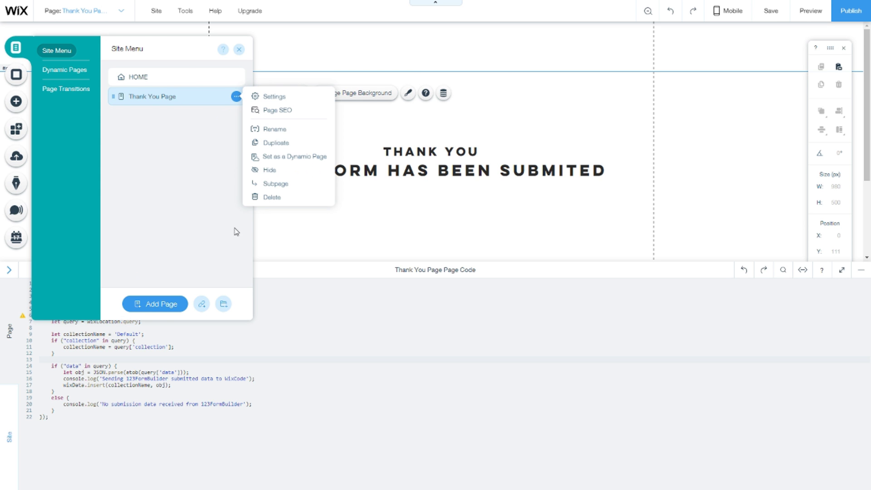
pyautogui.click(306, 97)
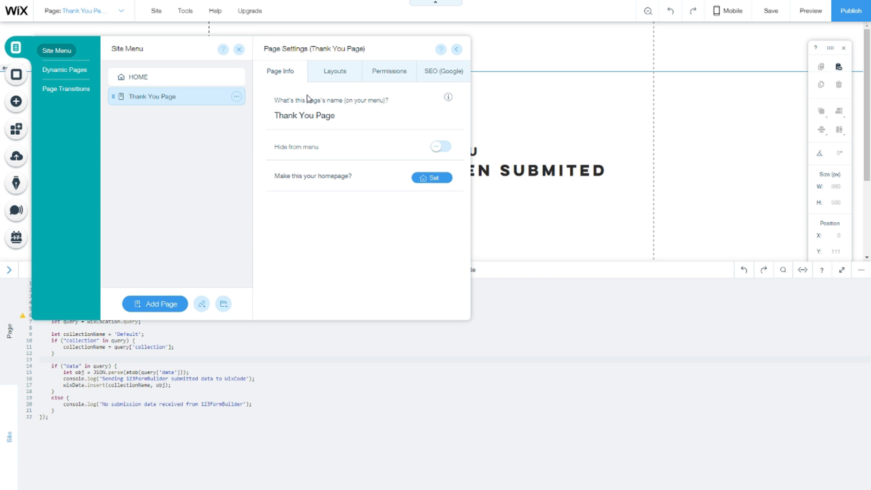
pyautogui.click(430, 77)
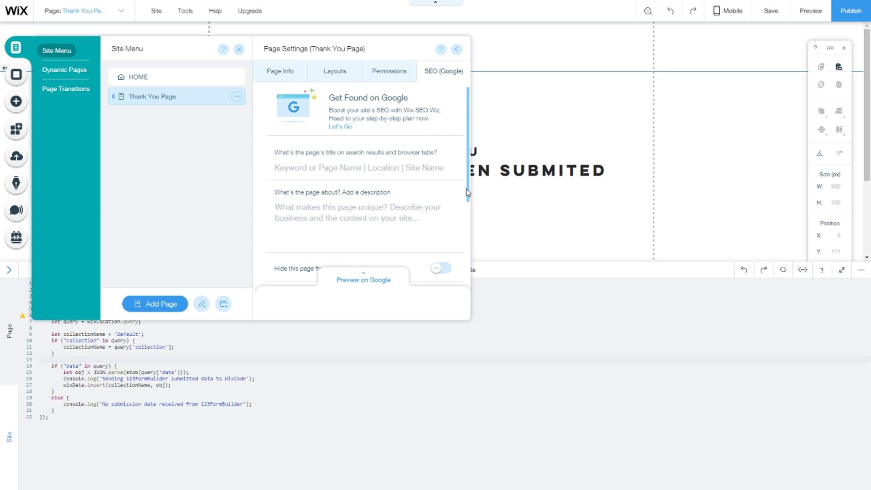
pyautogui.moveTo(469, 199); pyautogui.dragTo(470, 252)
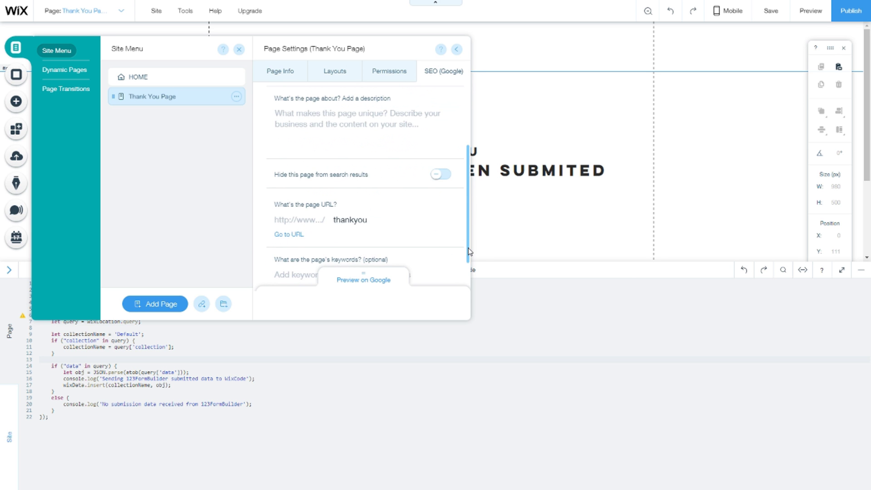
pyautogui.click(374, 221)
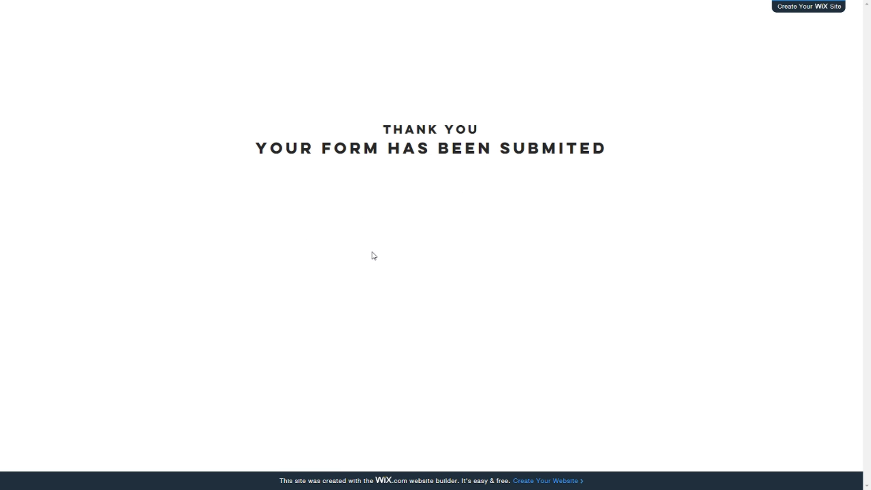
# - Append #WixCode to the published Thank You page's address
pyautogui.press('F11')
pyautogui.click(216, 21)
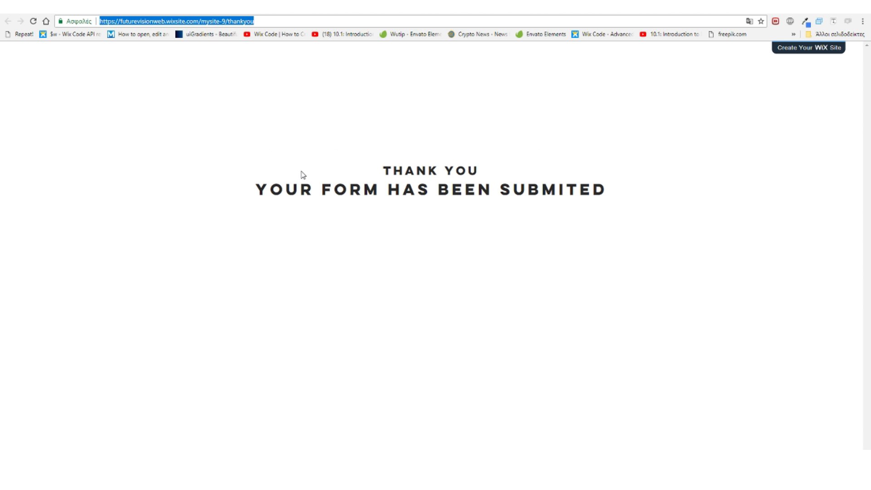
pyautogui.press('End')
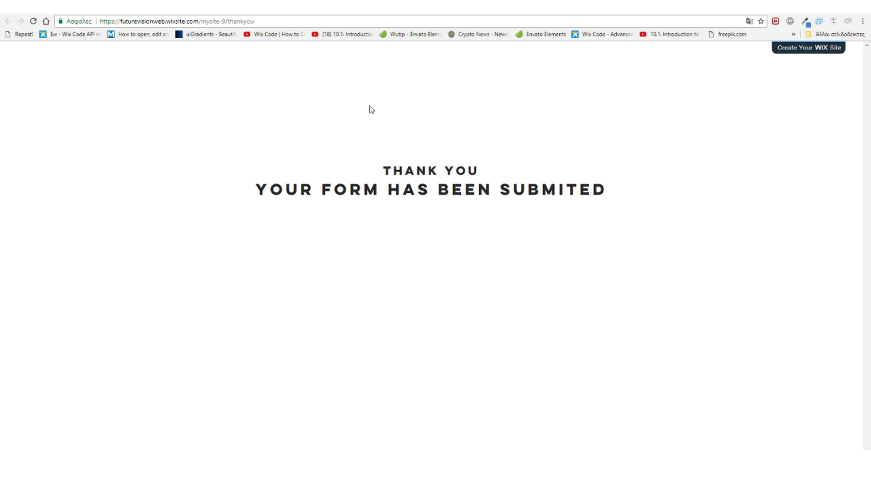
pyautogui.write('#')
pyautogui.write('Wix')
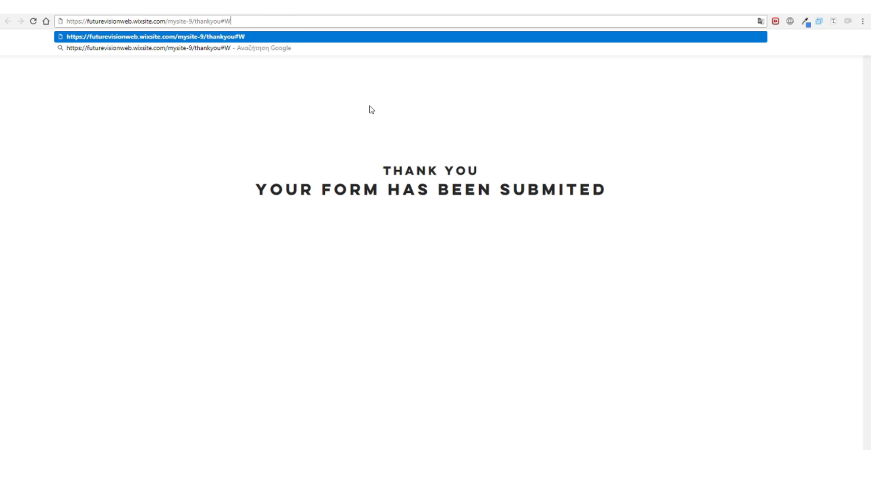
pyautogui.write('Code')
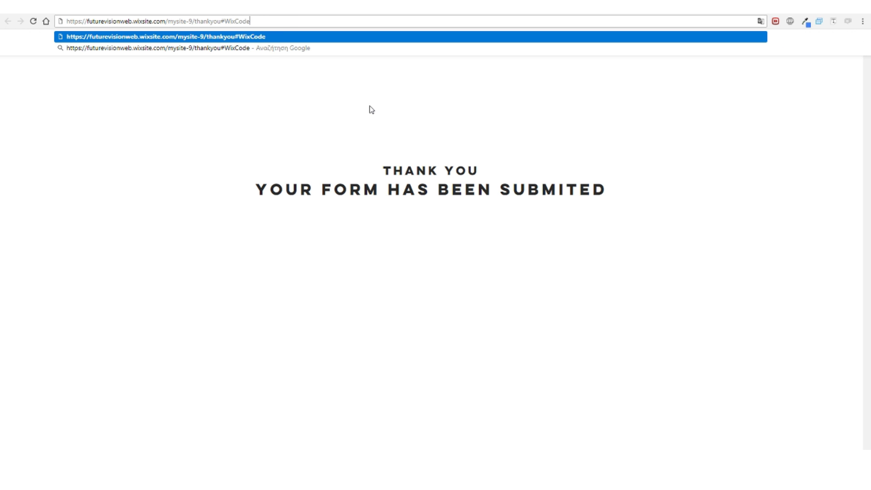
pyautogui.hotkey('ctrl', 'shift', 'Left')
pyautogui.click(251, 20)
# - Select the full thankyou#WixCode address for copying and return to the Wix editor tab
pyautogui.moveTo(251, 20); pyautogui.dragTo(0, 20)
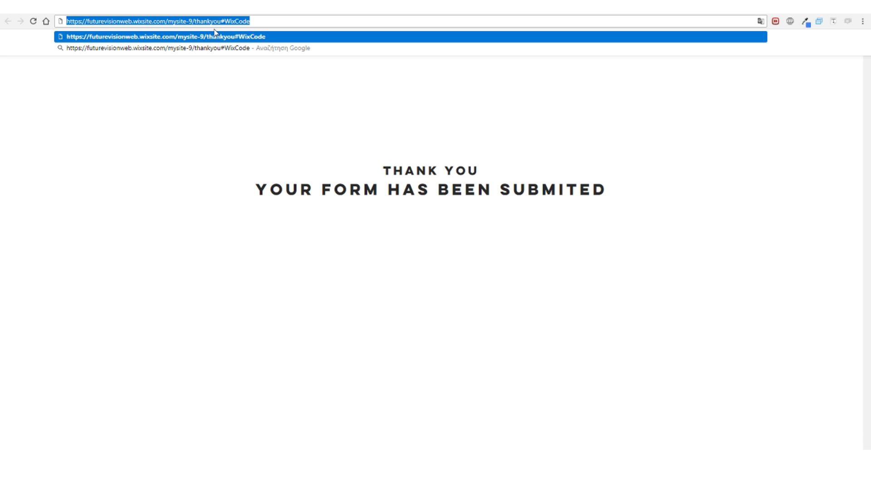
pyautogui.press('End')
pyautogui.hotkey('ctrl', 'shift', 'Left')
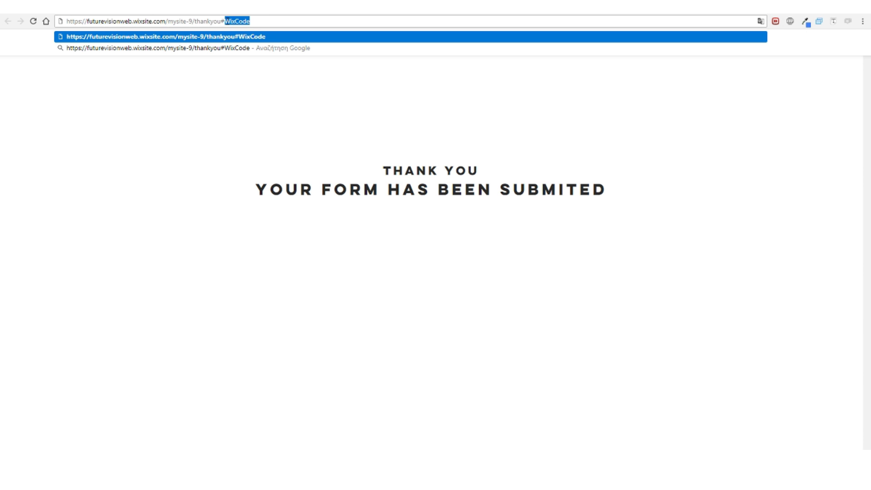
pyautogui.hotkey('shift', 'Home')
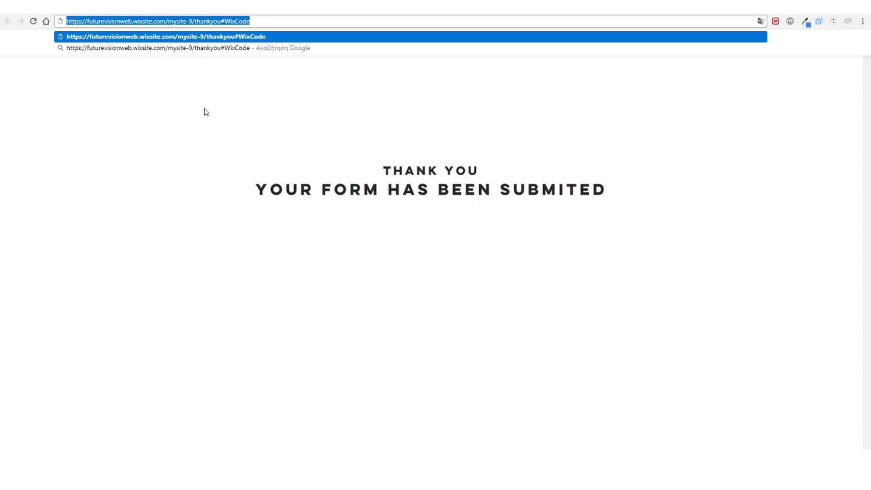
pyautogui.click(292, 133)
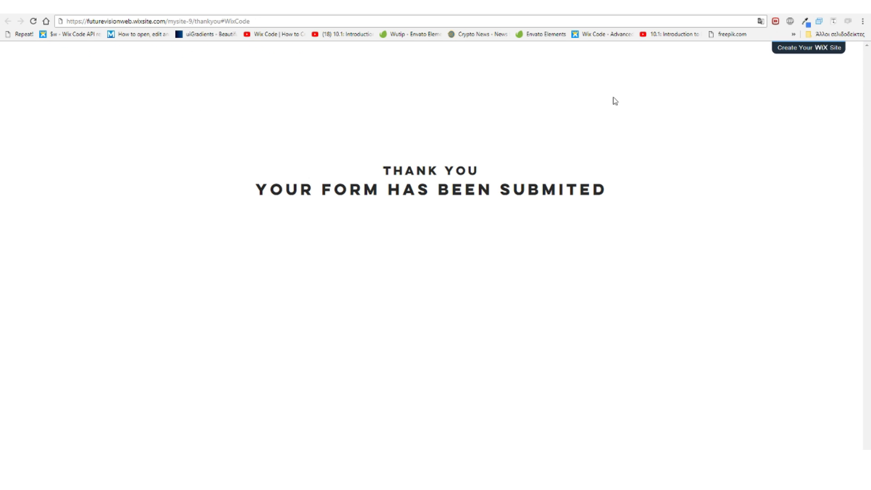
pyautogui.hotkey('ctrl', 'Tab')
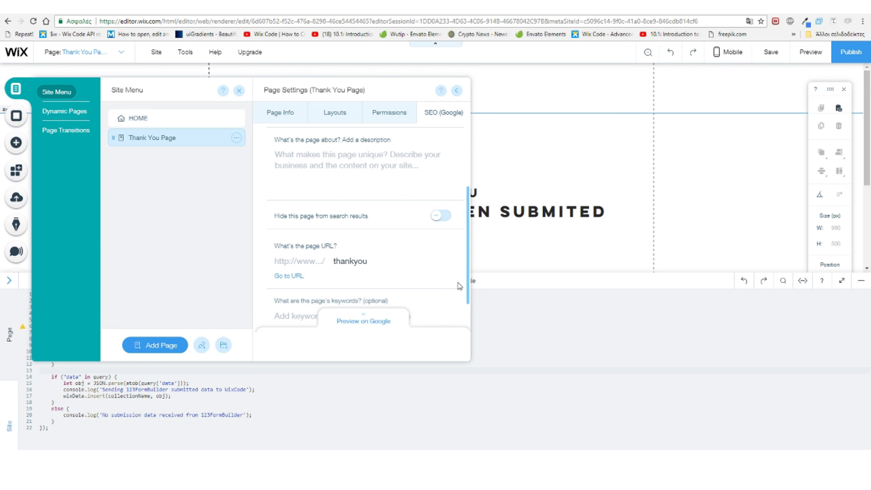
# - Close the page settings, go to HOME and open the contact form's 123 Form Builder panel
pyautogui.press('F11')
pyautogui.click(458, 50)
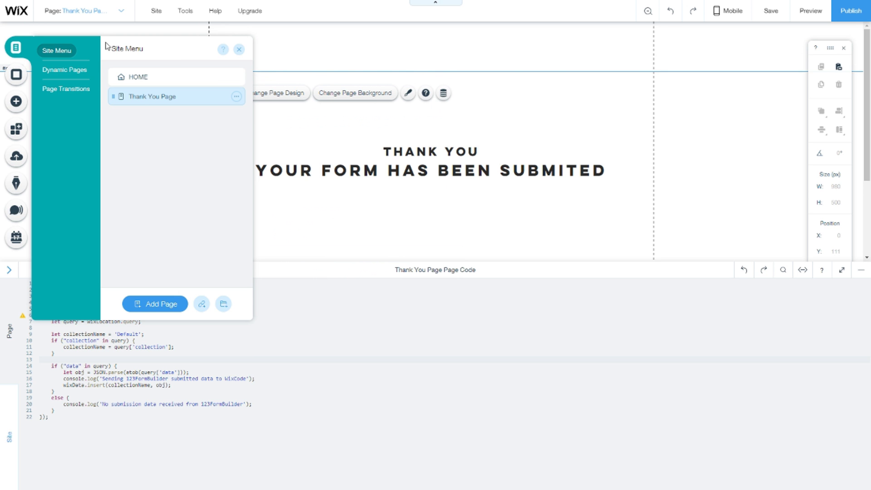
pyautogui.click(208, 80)
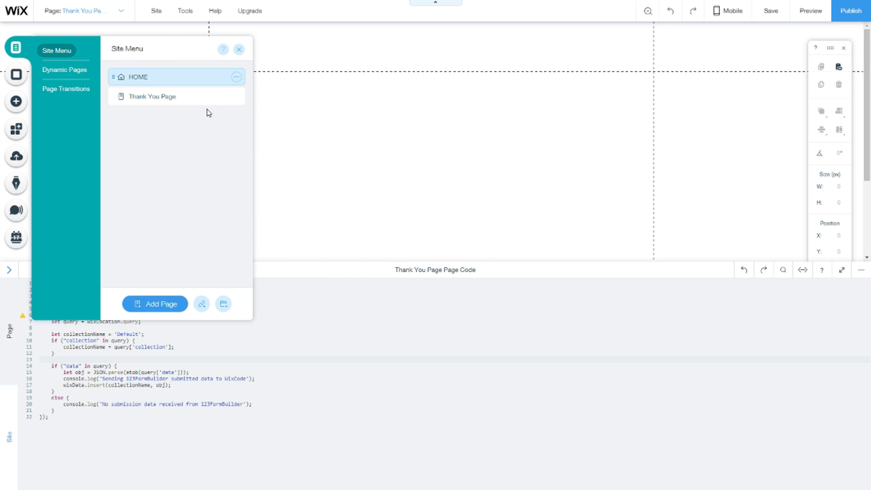
pyautogui.click(363, 200)
pyautogui.click(365, 150)
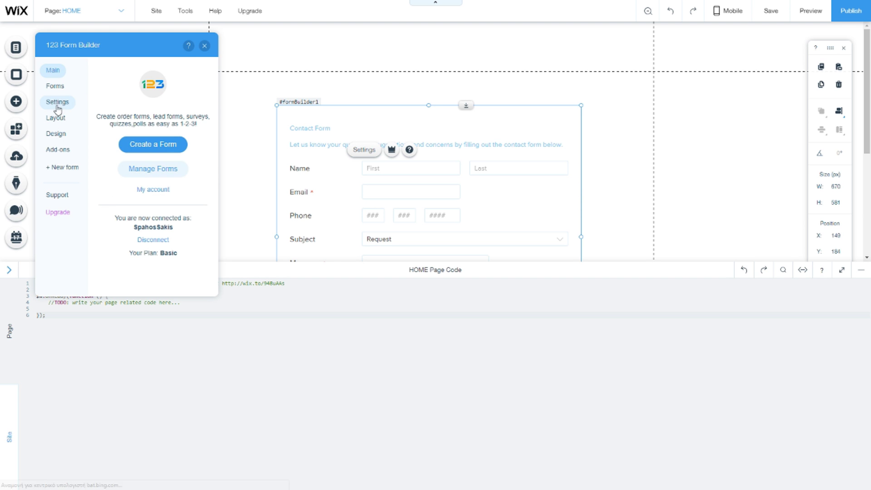
# - Set the form to redirect to the pasted Thank You page URL after submission, and save
pyautogui.click(57, 102)
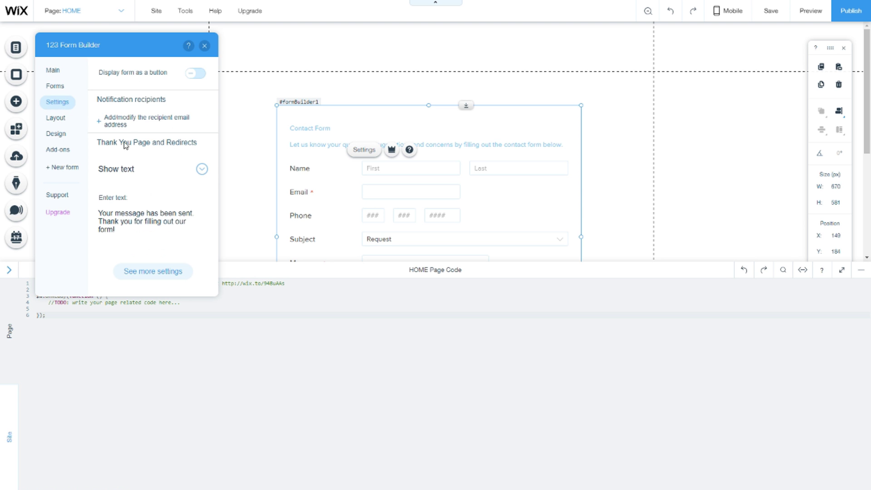
pyautogui.click(129, 169)
pyautogui.click(158, 185)
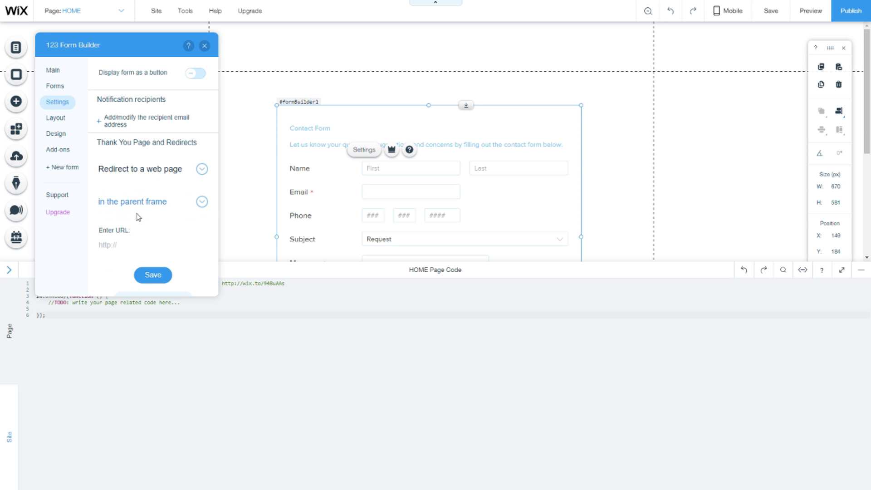
pyautogui.write('com/mysite-9/thankyou#WixCode')
pyautogui.click(153, 275)
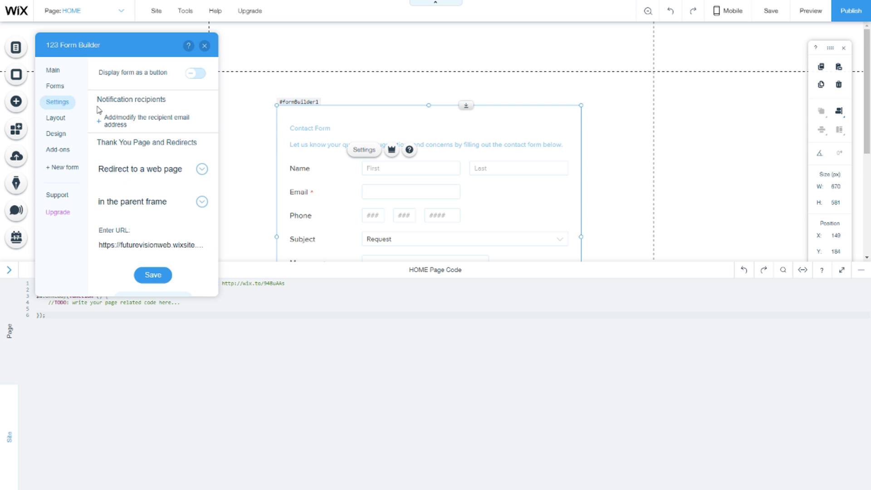
pyautogui.click(62, 87)
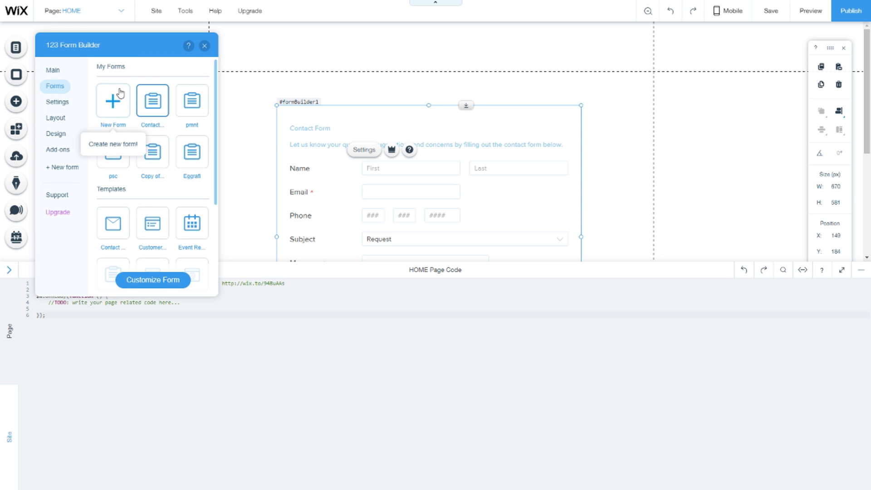
# - Copy the Contact & Lead Form's ID 3402473 from its publish link and close the builder
pyautogui.click(154, 102)
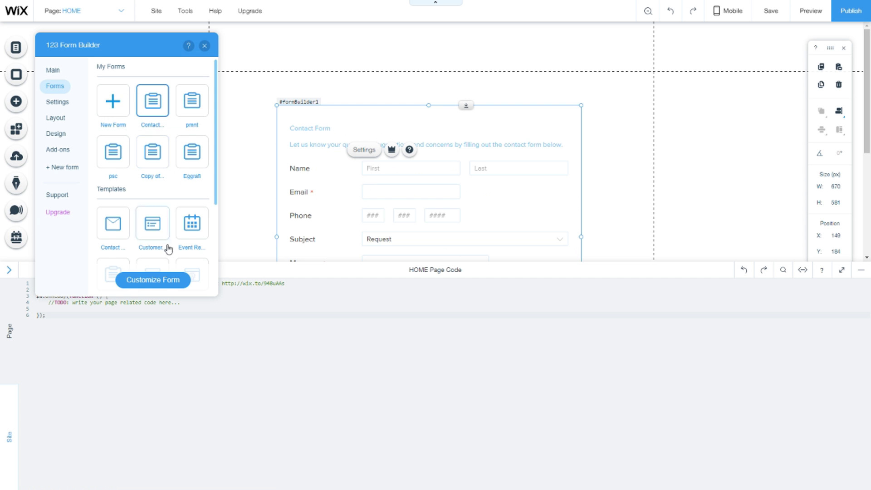
pyautogui.click(154, 283)
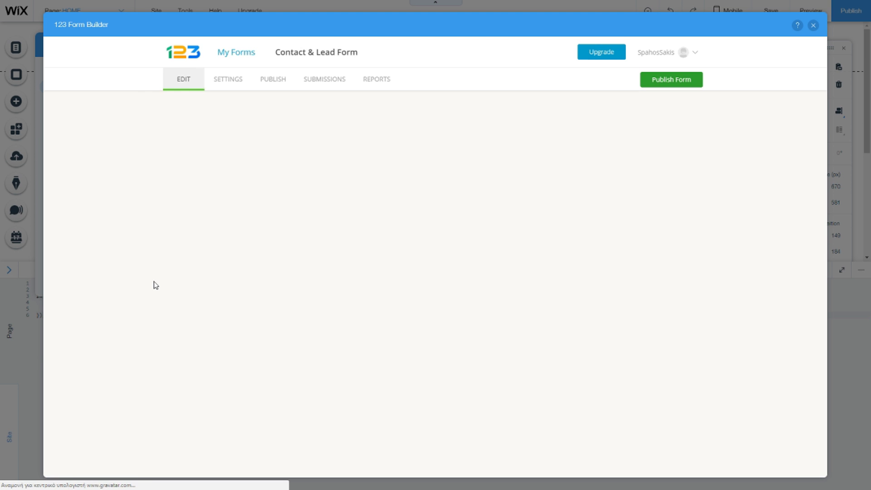
pyautogui.click(286, 93)
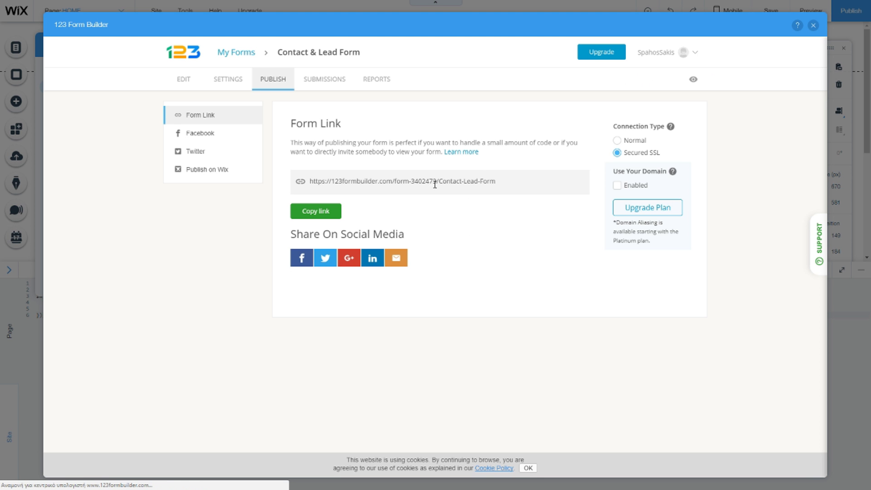
pyautogui.moveTo(437, 181); pyautogui.dragTo(417, 189)
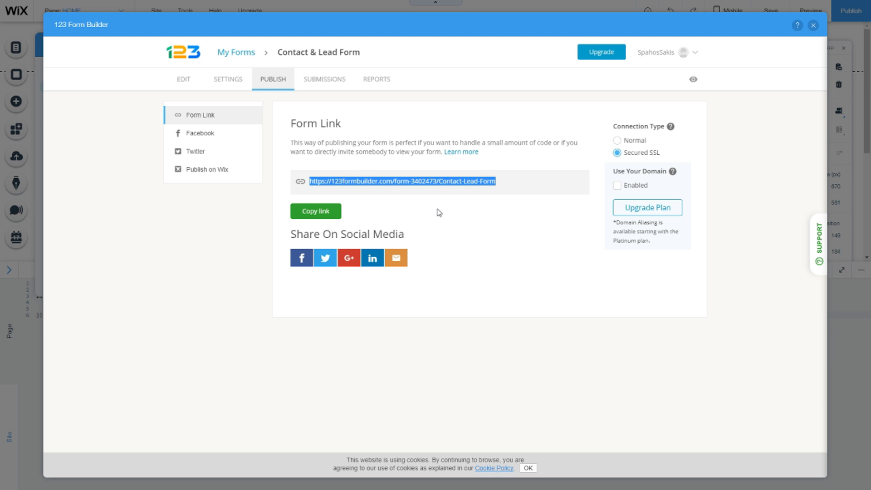
pyautogui.click(814, 25)
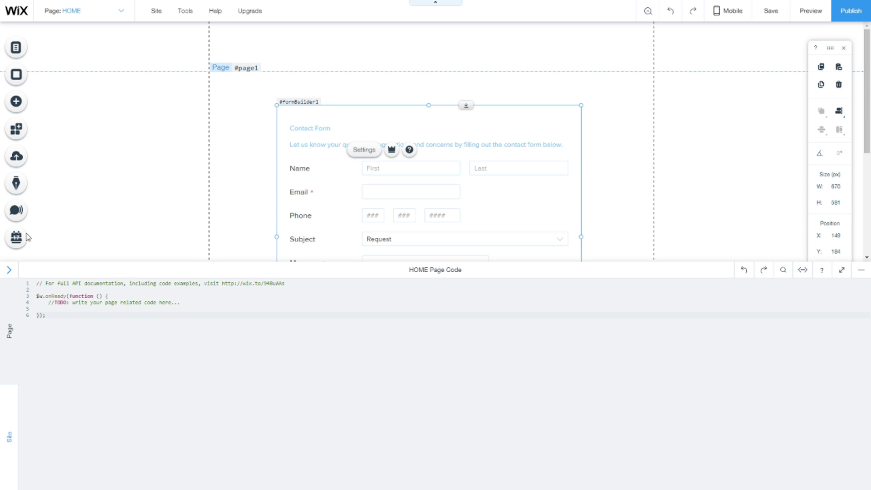
# - Create a Form Submission database collection named 123FormBuilder_3402473
pyautogui.click(13, 271)
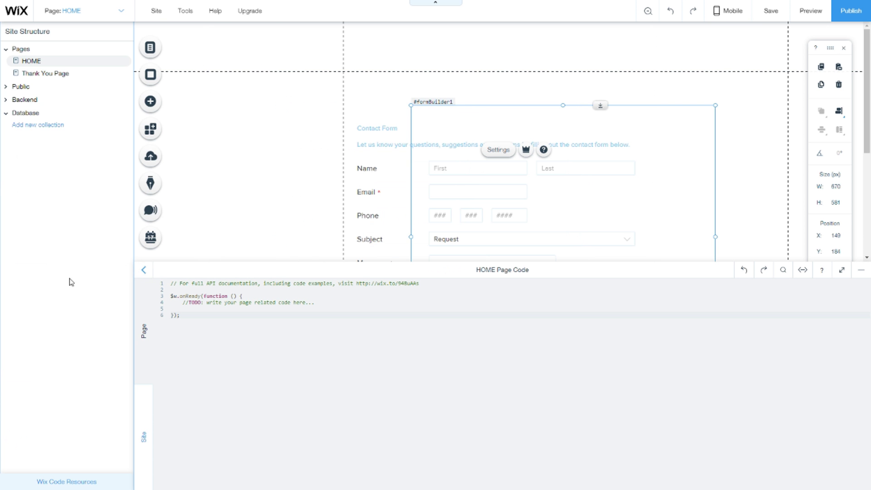
pyautogui.click(47, 126)
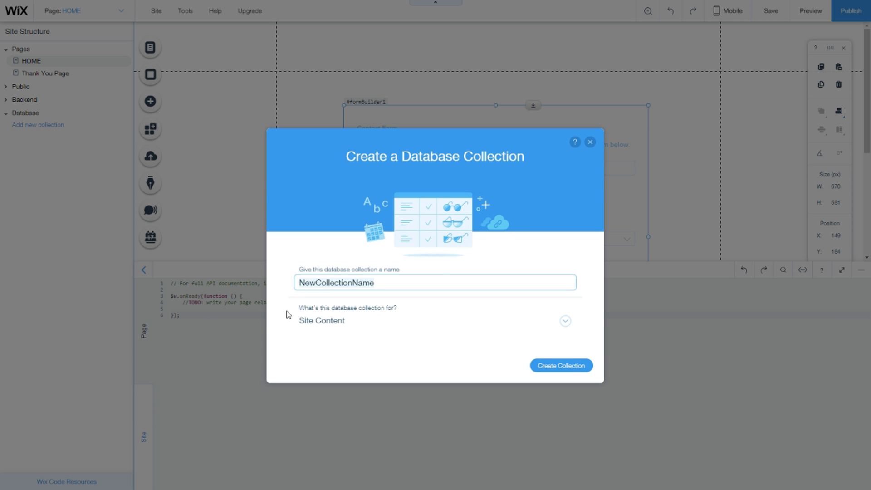
pyautogui.click(336, 323)
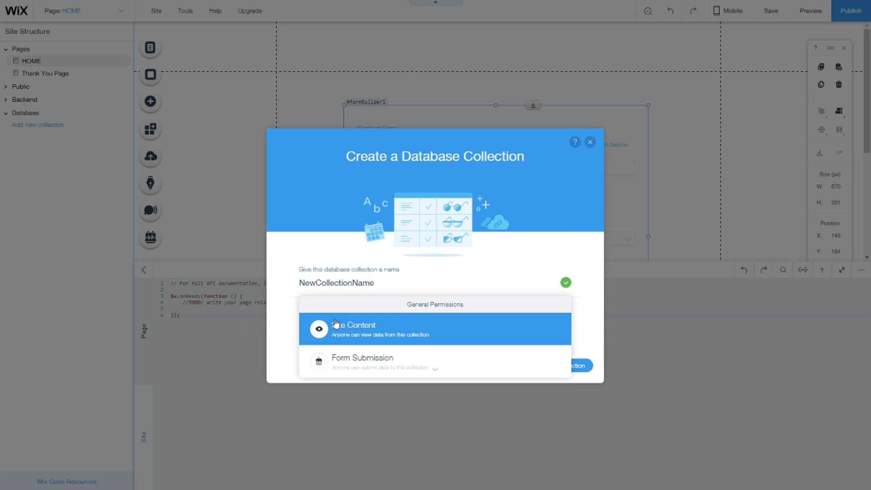
pyautogui.click(357, 356)
pyautogui.click(356, 287)
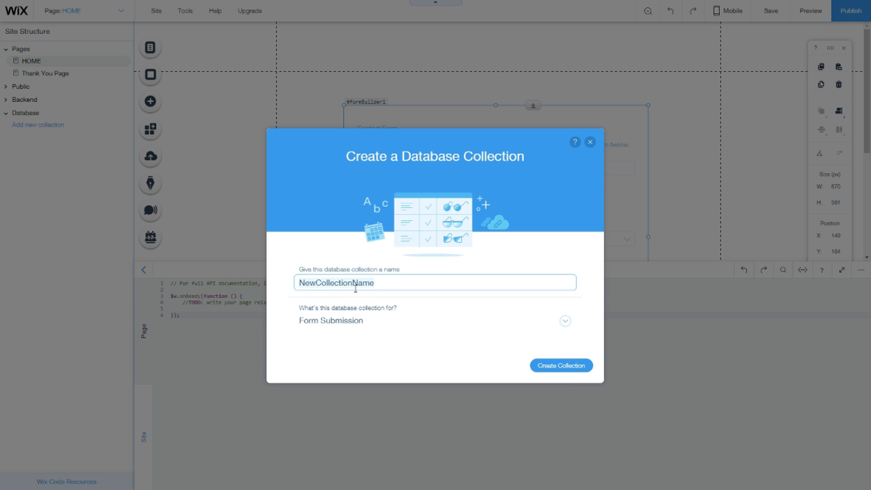
pyautogui.write('123FormBuilder_')
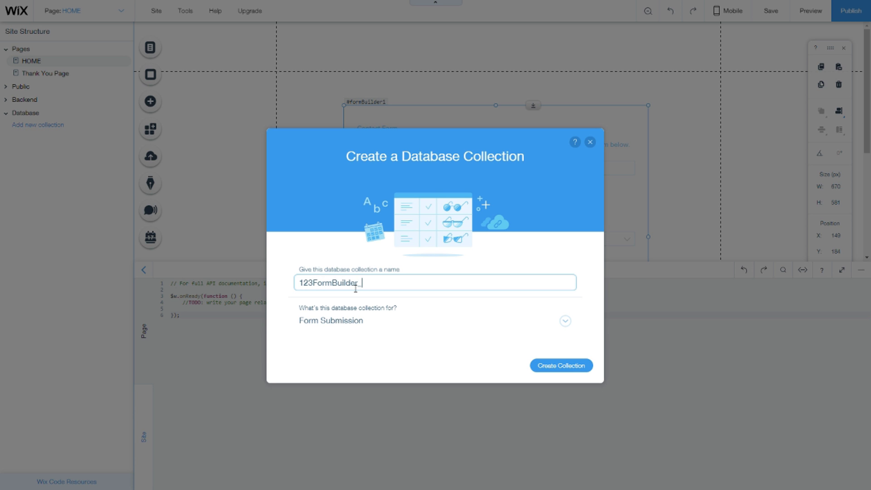
pyautogui.write('3402473')
pyautogui.click(553, 368)
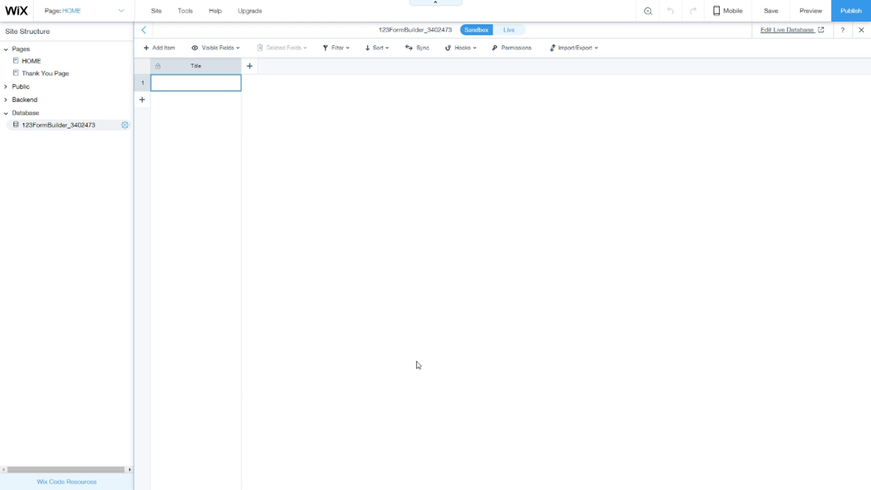
# - Confirm its permissions: anyone creates content, only Admin reads, updates or deletes
pyautogui.click(125, 126)
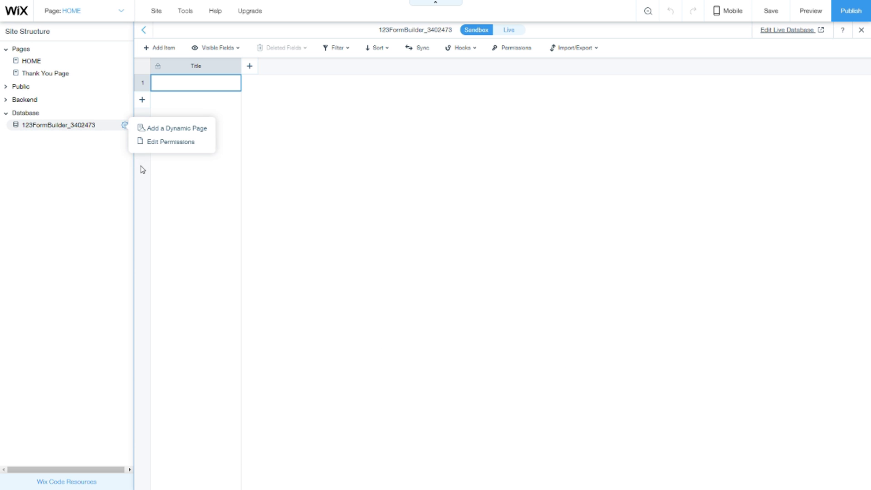
pyautogui.click(171, 140)
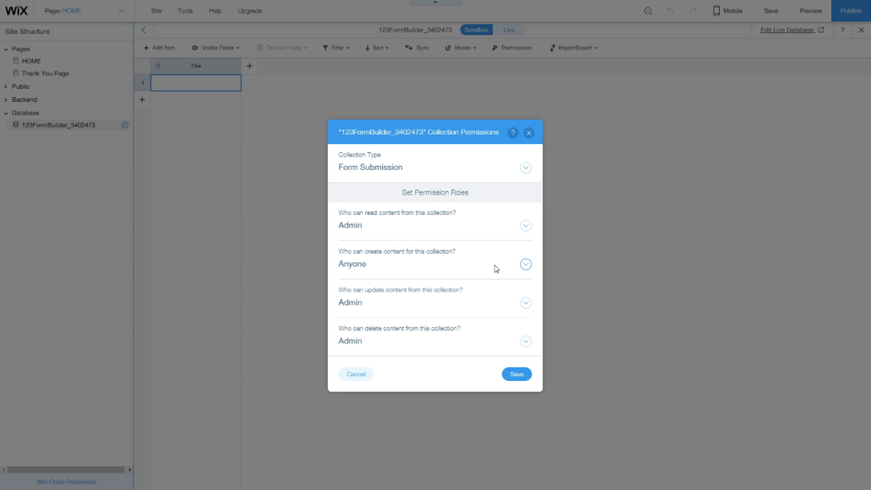
pyautogui.click(528, 133)
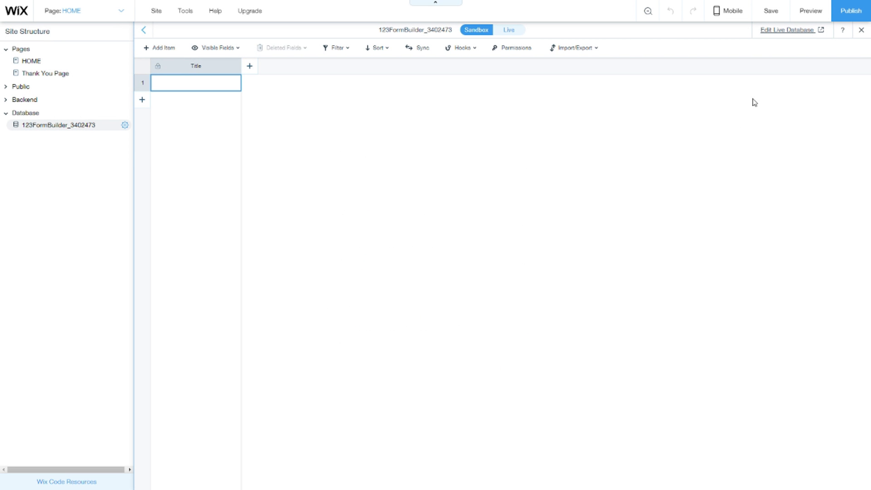
pyautogui.click(861, 30)
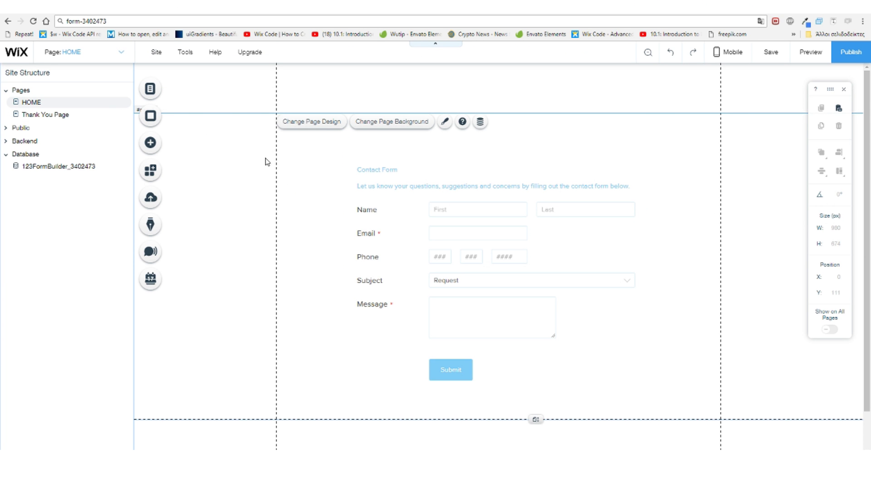
# - Replace 'Default' with '123FormBuilder_3402473' in the Thank You page code and publish the site
pyautogui.click(70, 117)
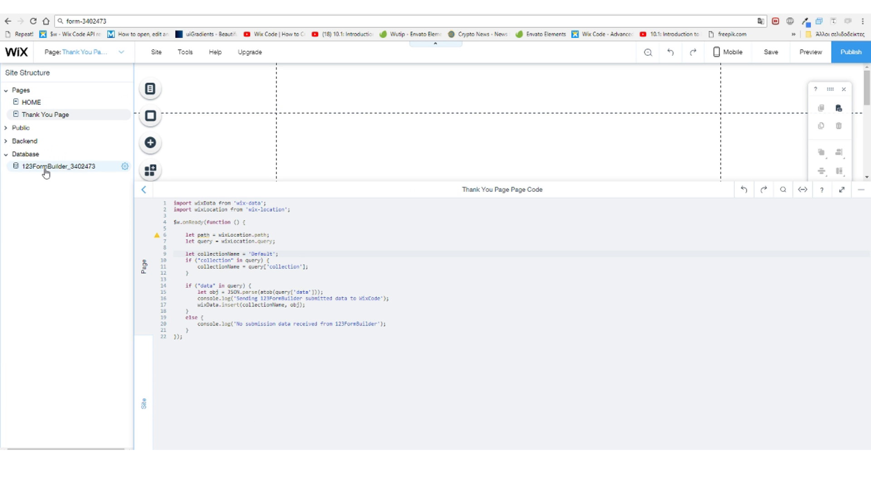
pyautogui.doubleClick(265, 254)
pyautogui.press('BackSpace')
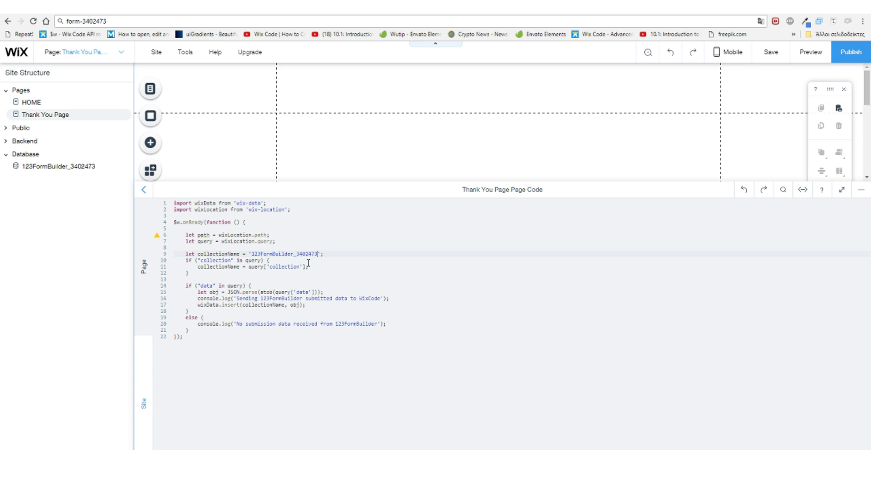
pyautogui.moveTo(252, 253); pyautogui.dragTo(319, 254)
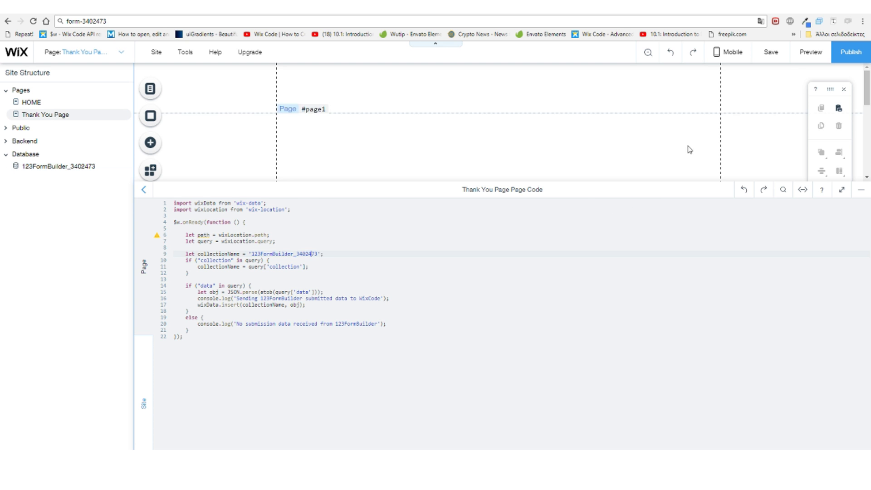
pyautogui.click(850, 52)
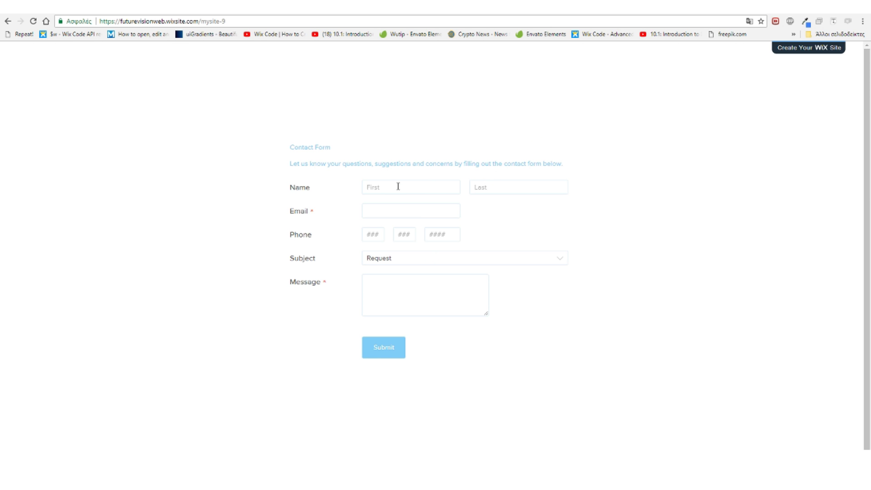
# - Fill the live contact form with a test first and last name, email, phone and message
pyautogui.click(399, 186)
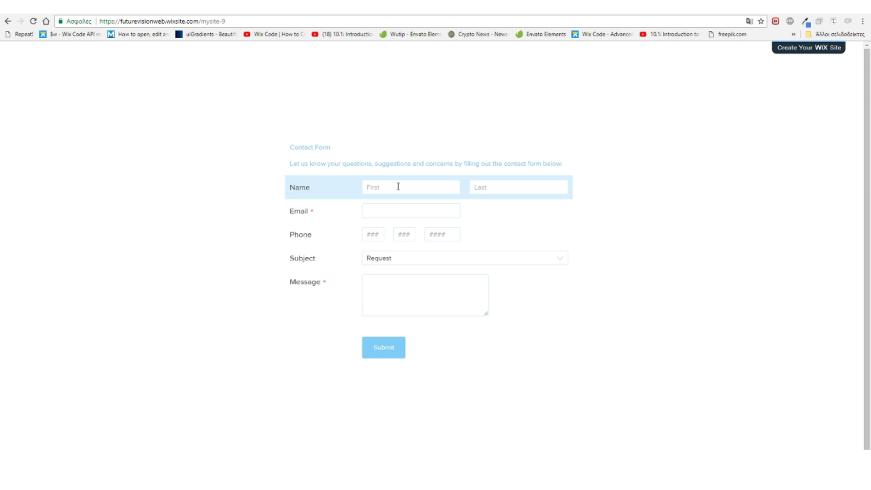
pyautogui.write('ertert')
pyautogui.click(512, 187)
pyautogui.write('erterter')
pyautogui.click(410, 212)
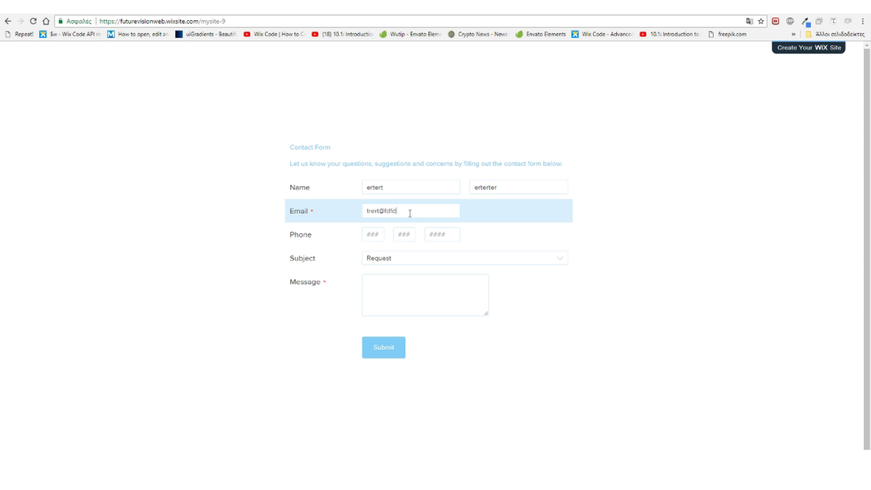
pyautogui.write('trert@fdfd.com')
pyautogui.click(368, 230)
pyautogui.write('2342342342')
pyautogui.click(379, 295)
pyautogui.write('dfsdf')
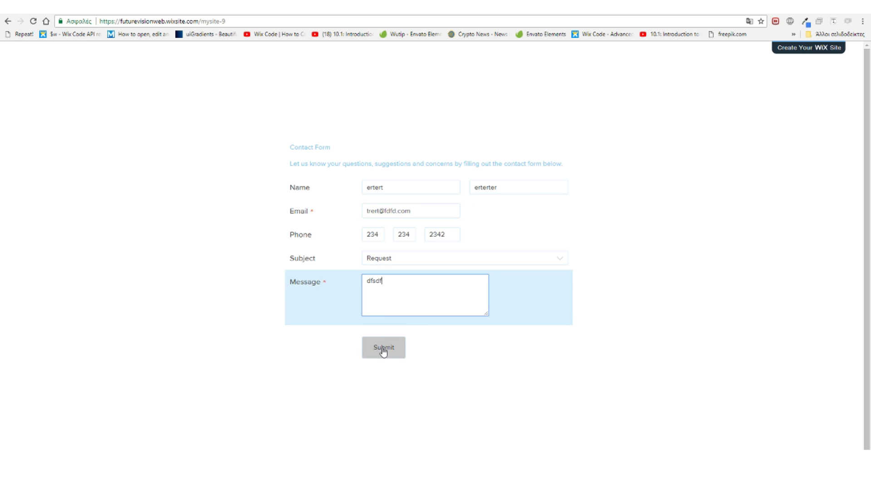
# - Submit the form and check the 'Your form has been submited' confirmation
pyautogui.click(384, 349)
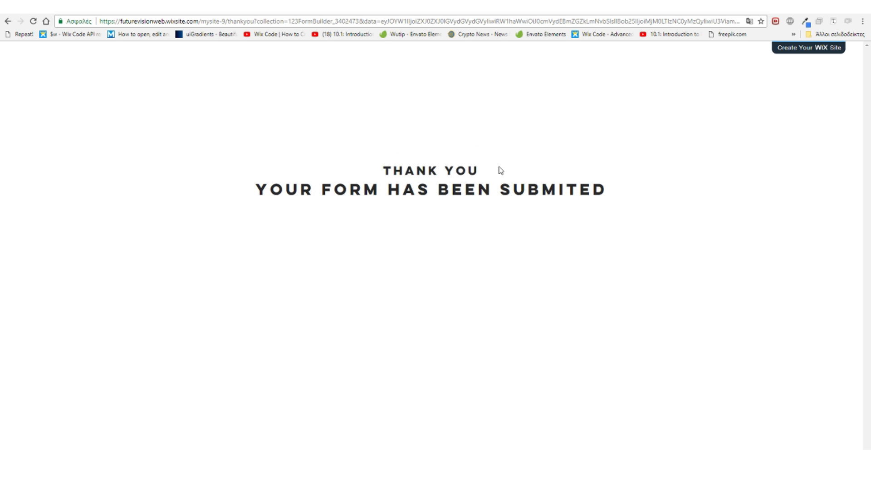
pyautogui.moveTo(409, 151); pyautogui.dragTo(624, 197)
pyautogui.tripleClick(651, 195)
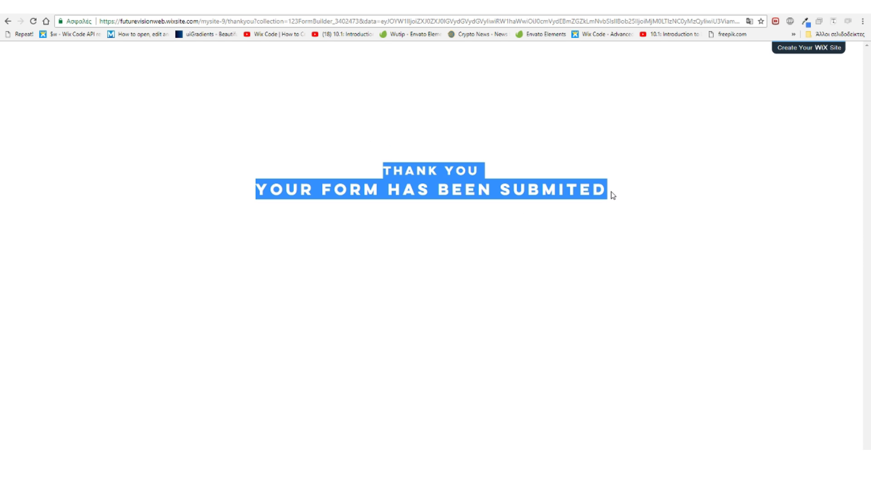
pyautogui.click(488, 234)
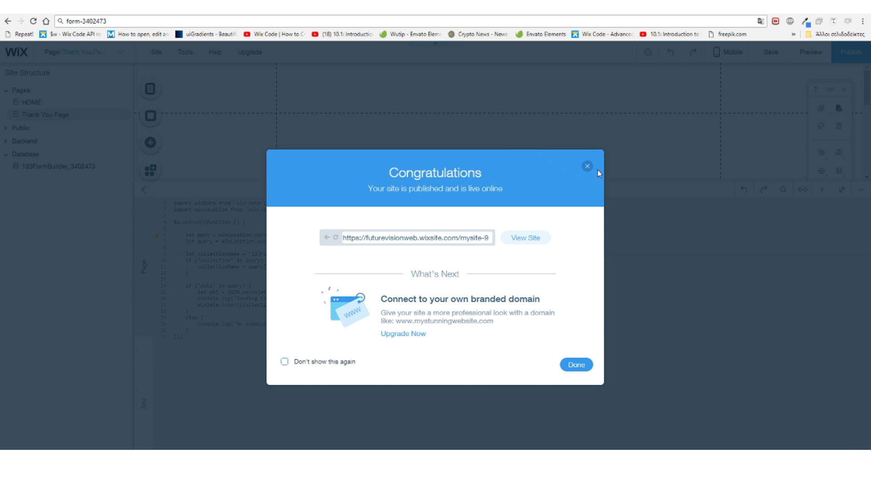
# - View the live 123FormBuilder_3402473 data and locate the test submission's stored phone number
pyautogui.click(589, 166)
pyautogui.click(74, 169)
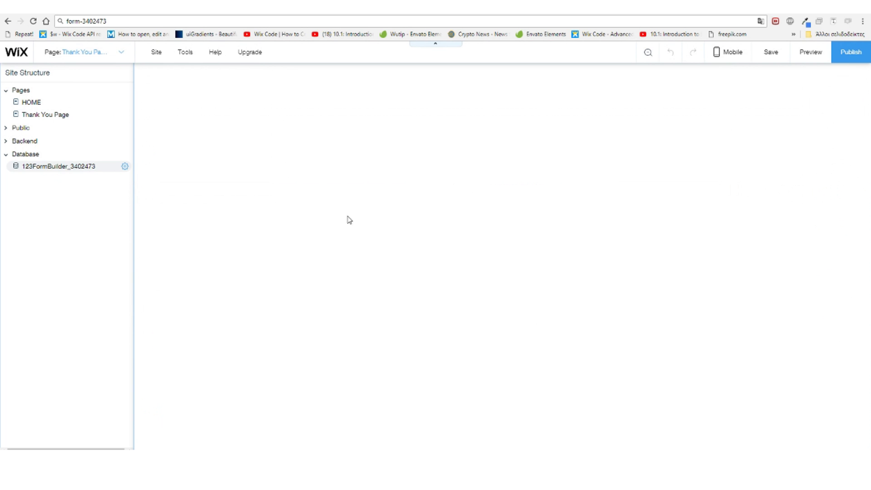
pyautogui.click(508, 71)
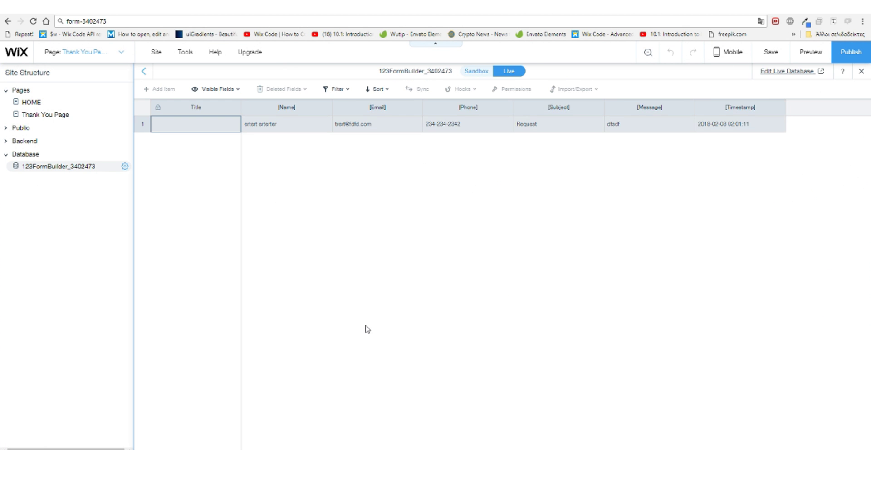
pyautogui.click(469, 131)
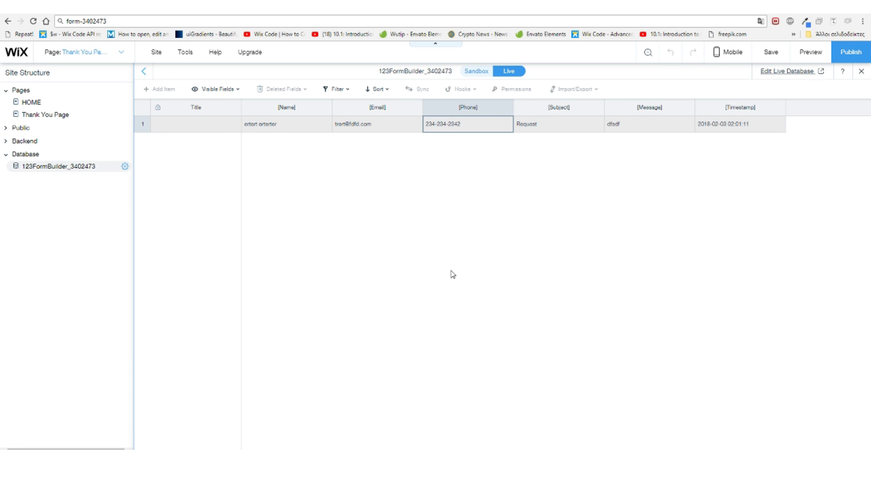